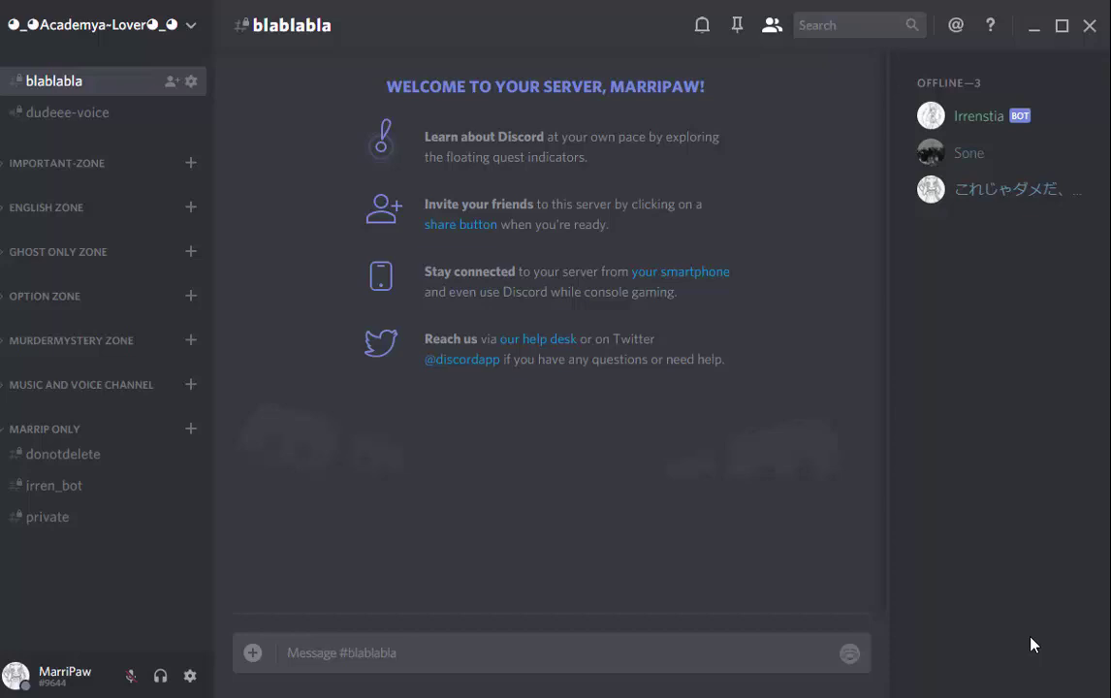
left_click(169, 36)
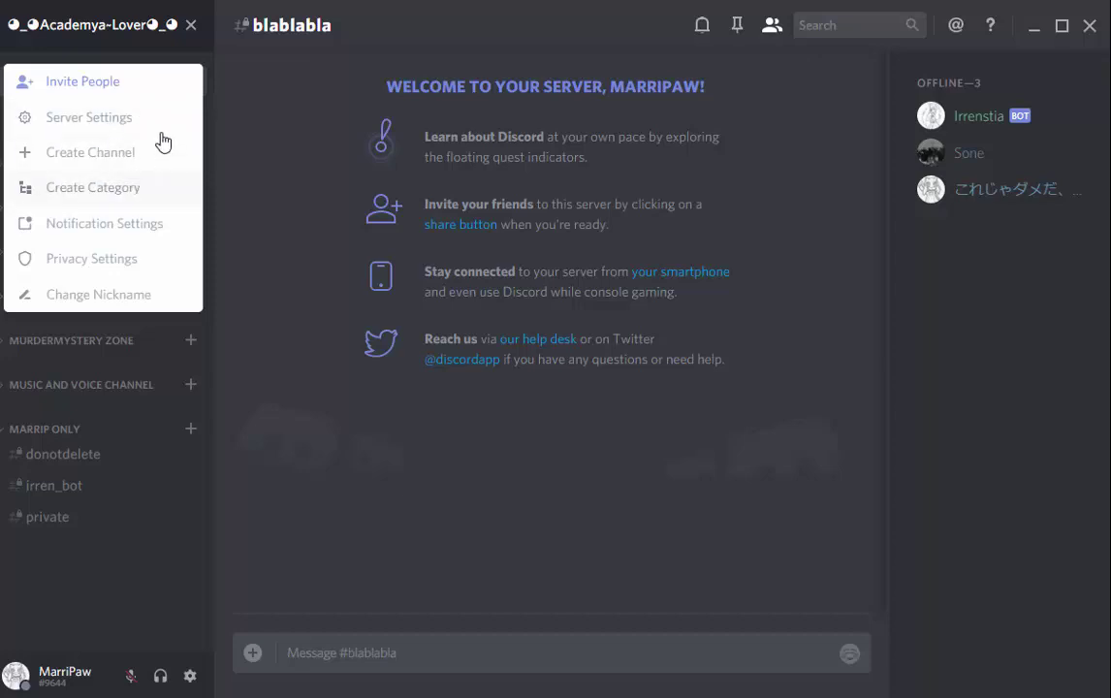
left_click(179, 37)
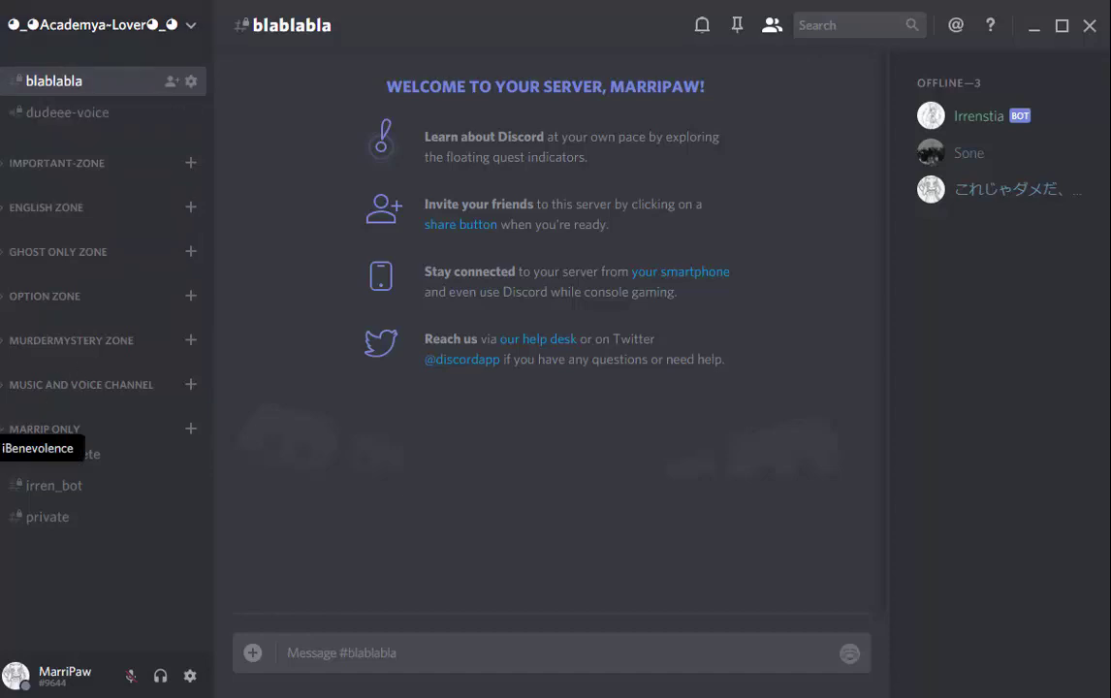
left_click(0, 447)
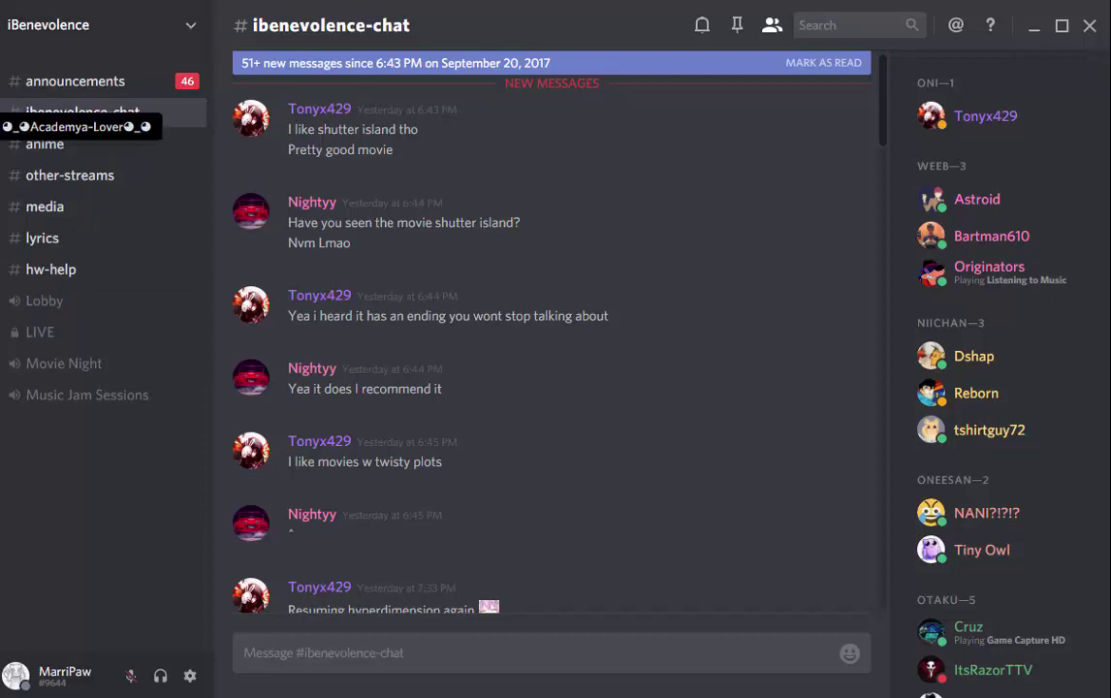
left_click(1, 126)
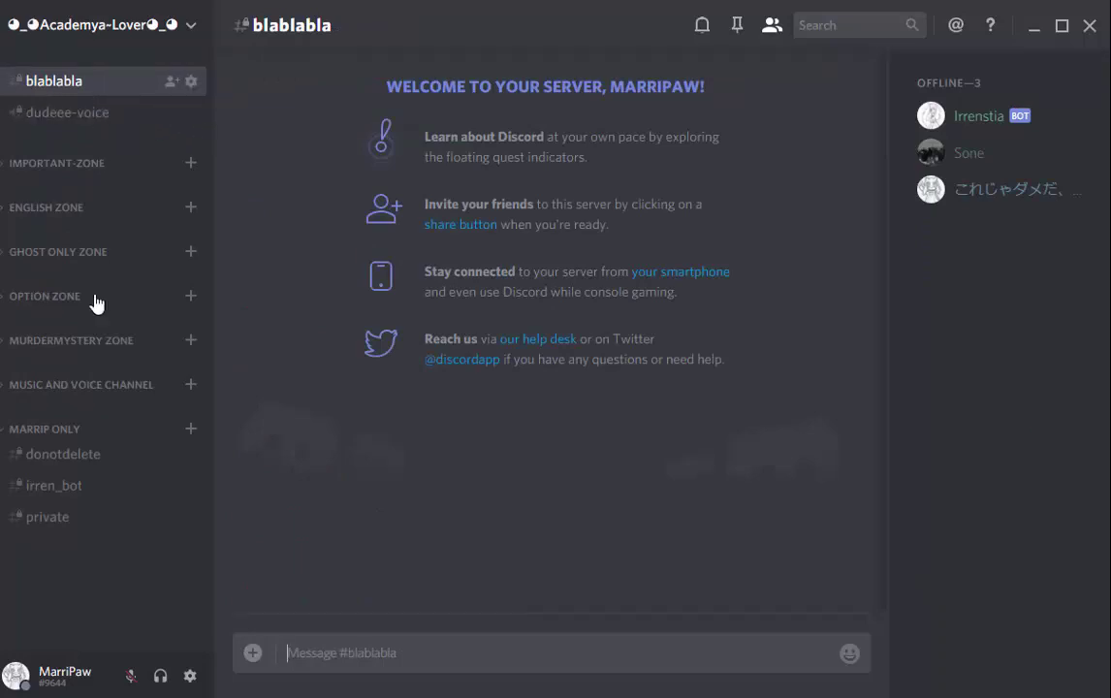
Collapse the expanded category in the channel list and create a non-private category named Joinmychannel
left_click(70, 429)
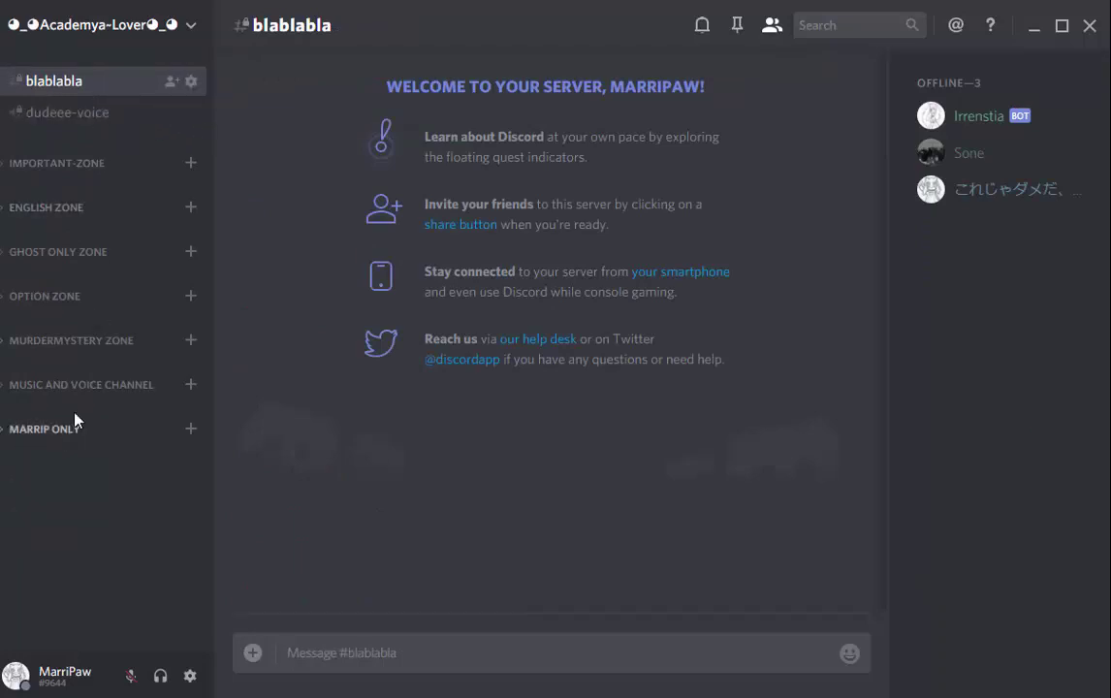
left_click(191, 29)
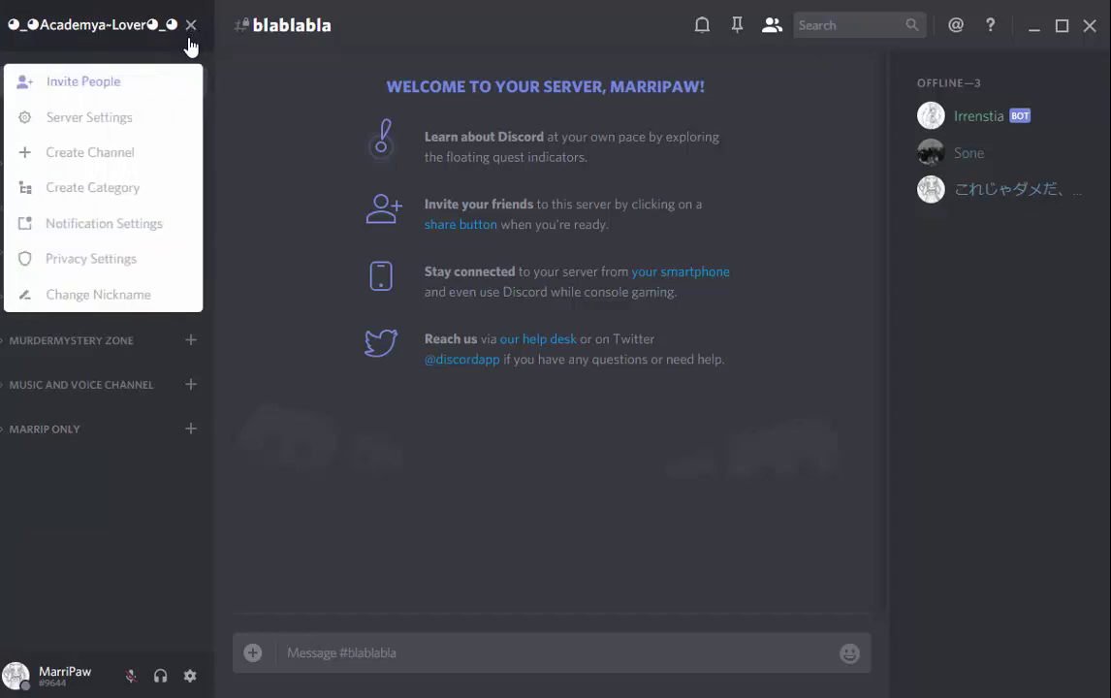
left_click(133, 190)
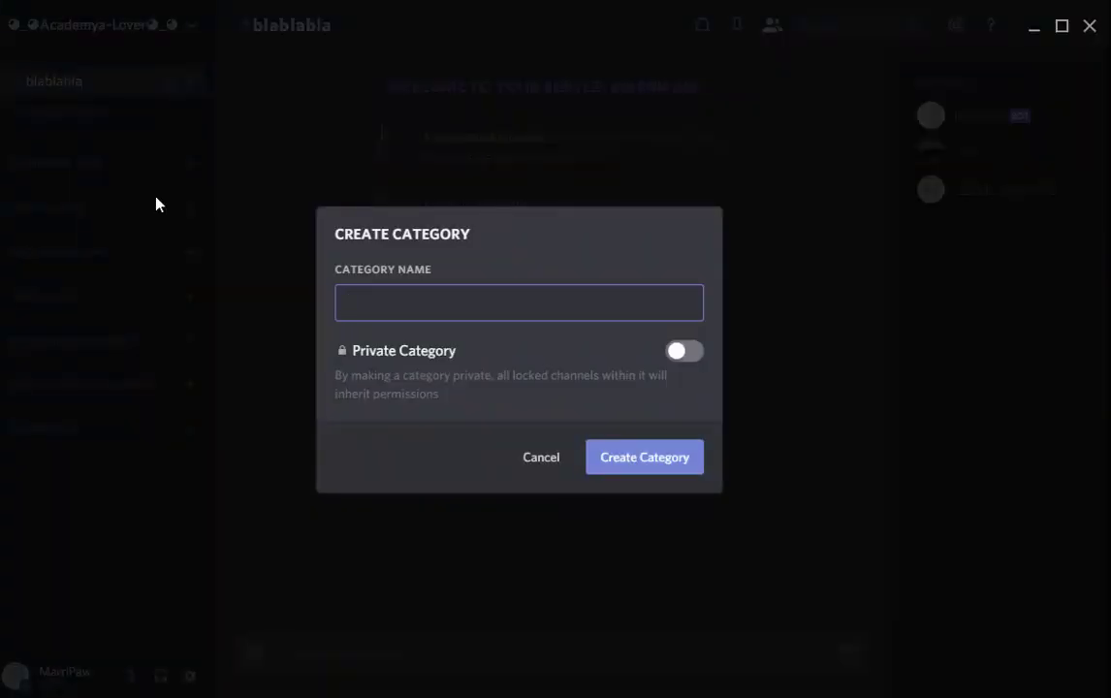
left_click(696, 351)
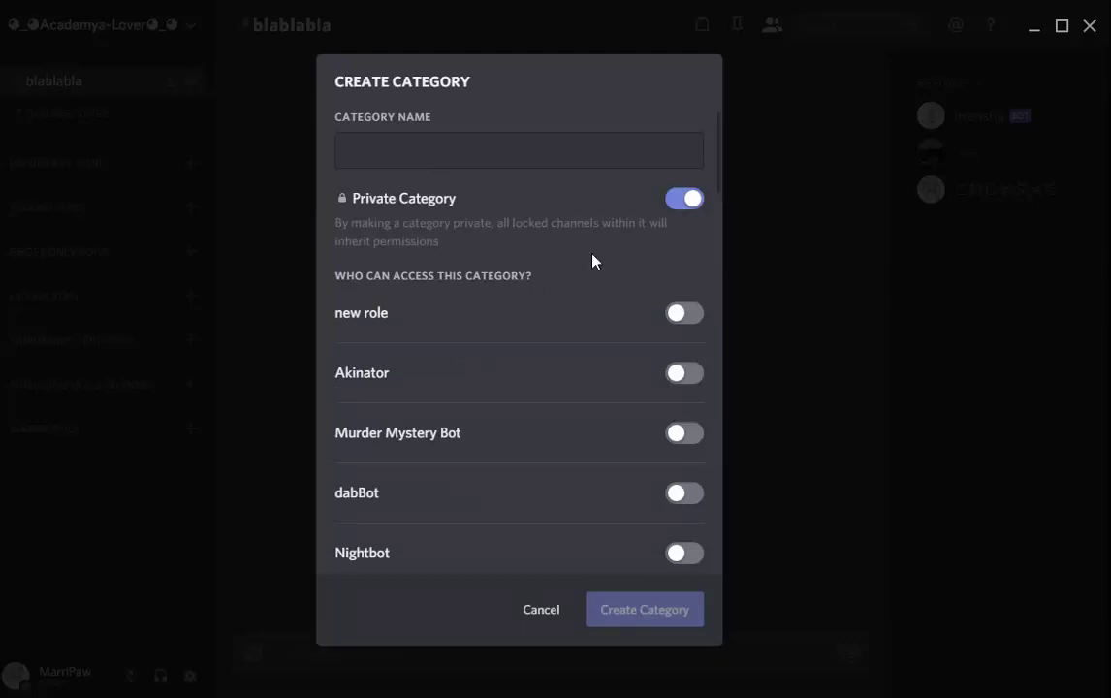
left_click(682, 200)
left_click(612, 312)
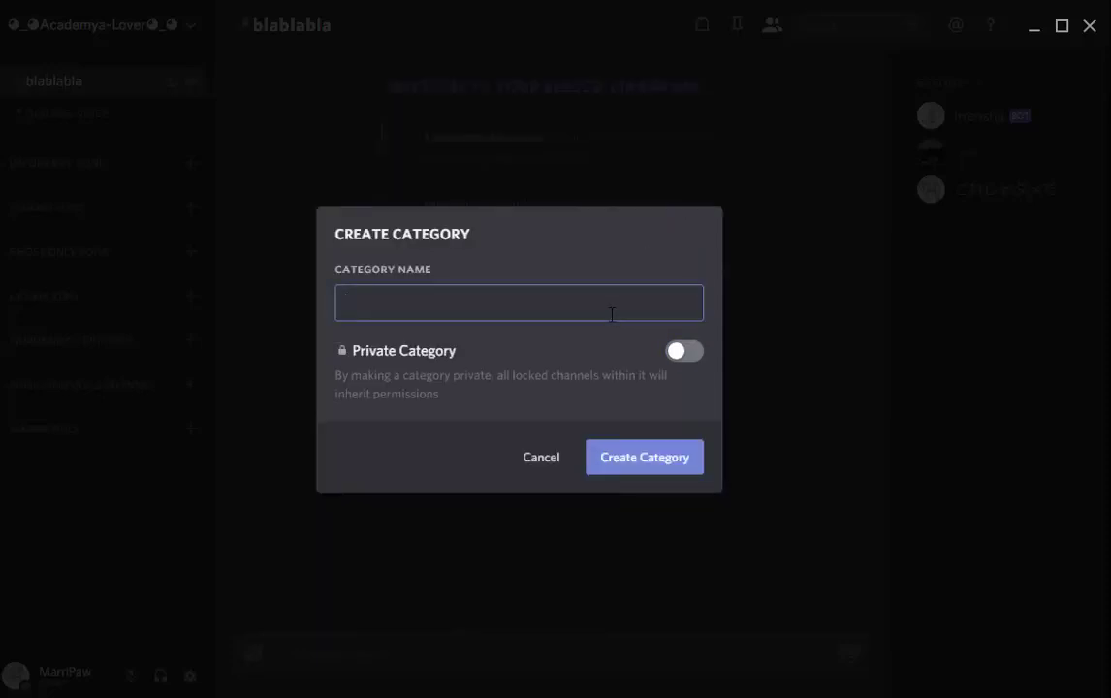
type("Joinmy")
key("BackSpace")
type("channel")
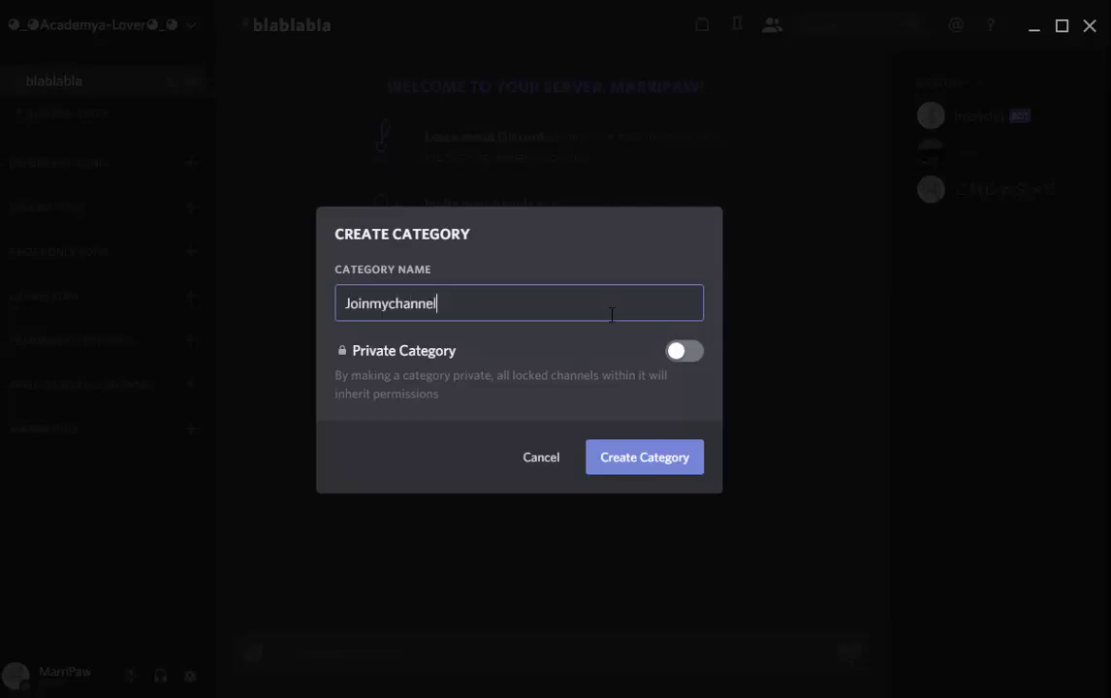
key("Return")
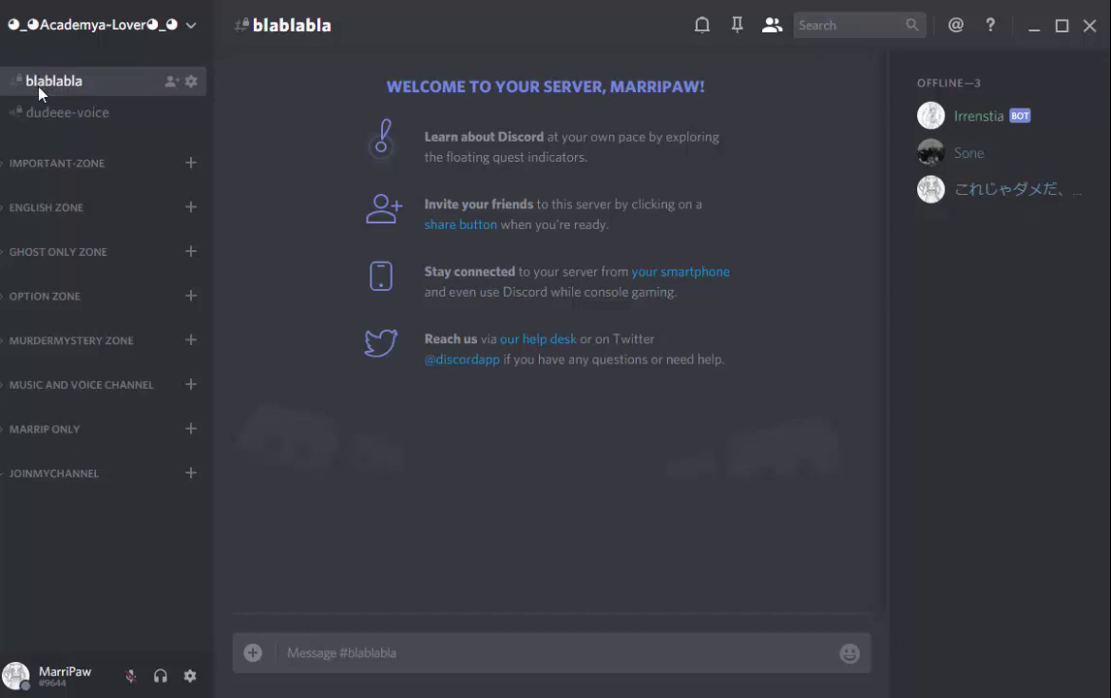
Move the blablabla channel into the Joinmychannel category, keeping its current permissions, and move dudeee-voice there as well
left_click_drag(39, 87, 44, 487)
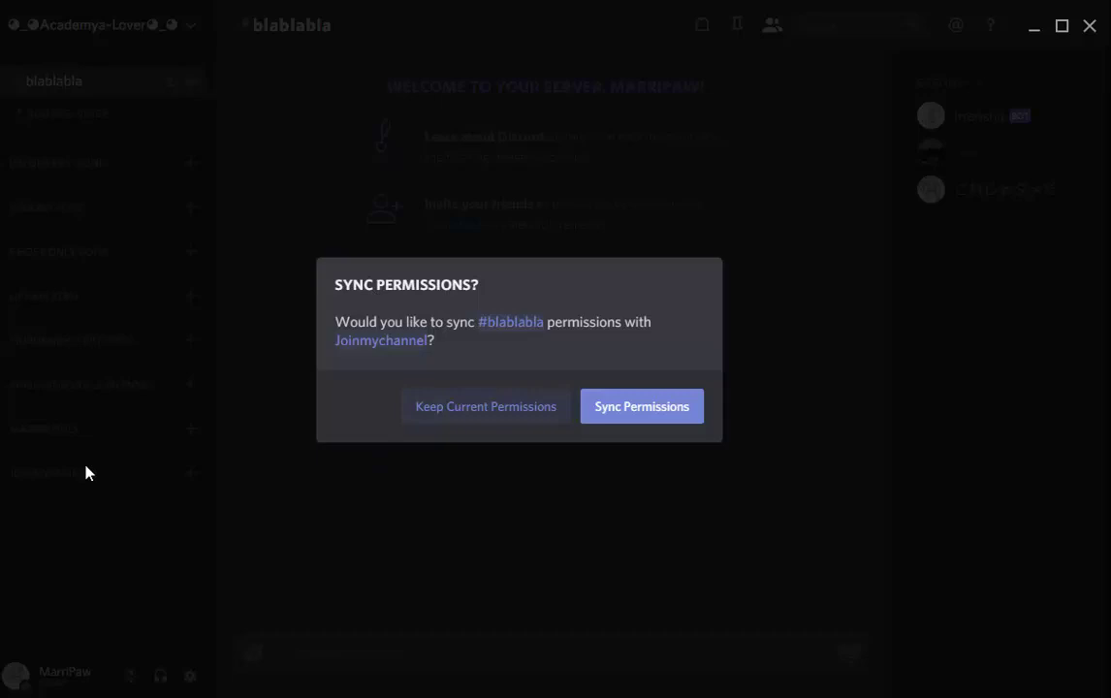
left_click(527, 407)
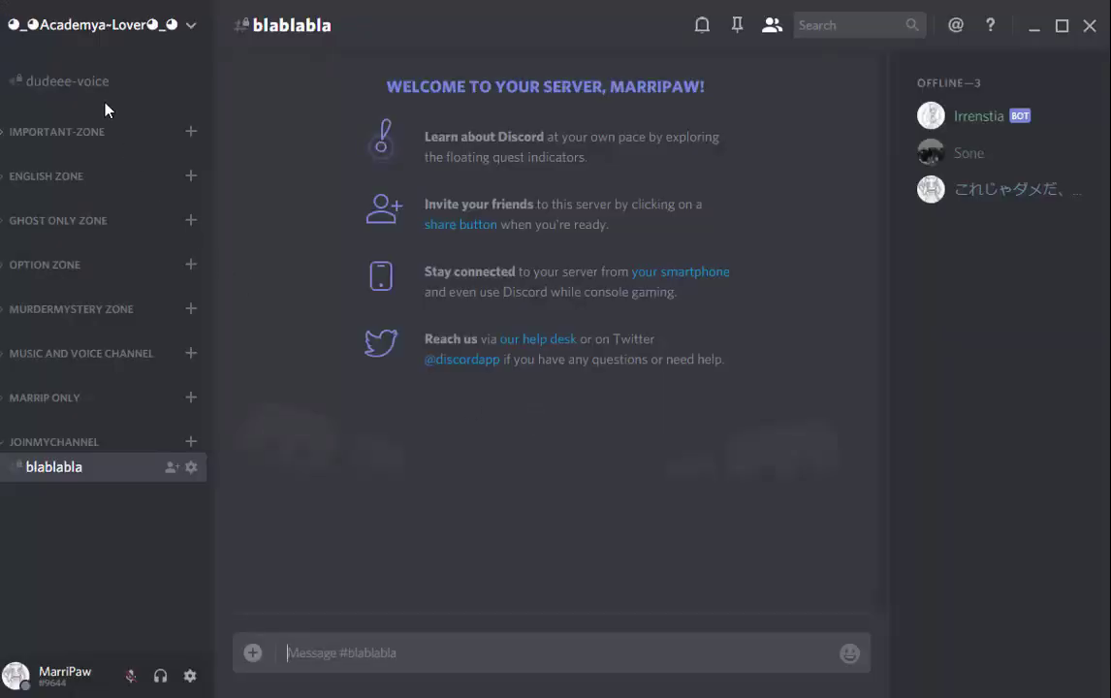
left_click(55, 81)
left_click_drag(56, 123, 80, 462)
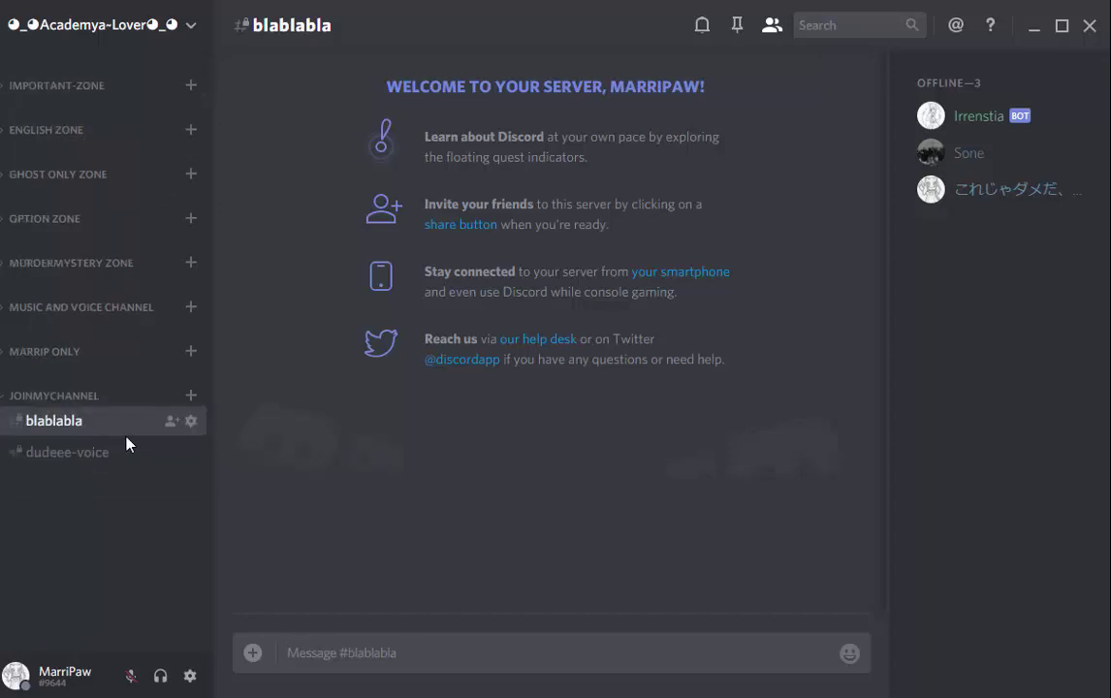
Create a private text channel named orinfoiwrifiofoie that the Akinator role can access
left_click(194, 30)
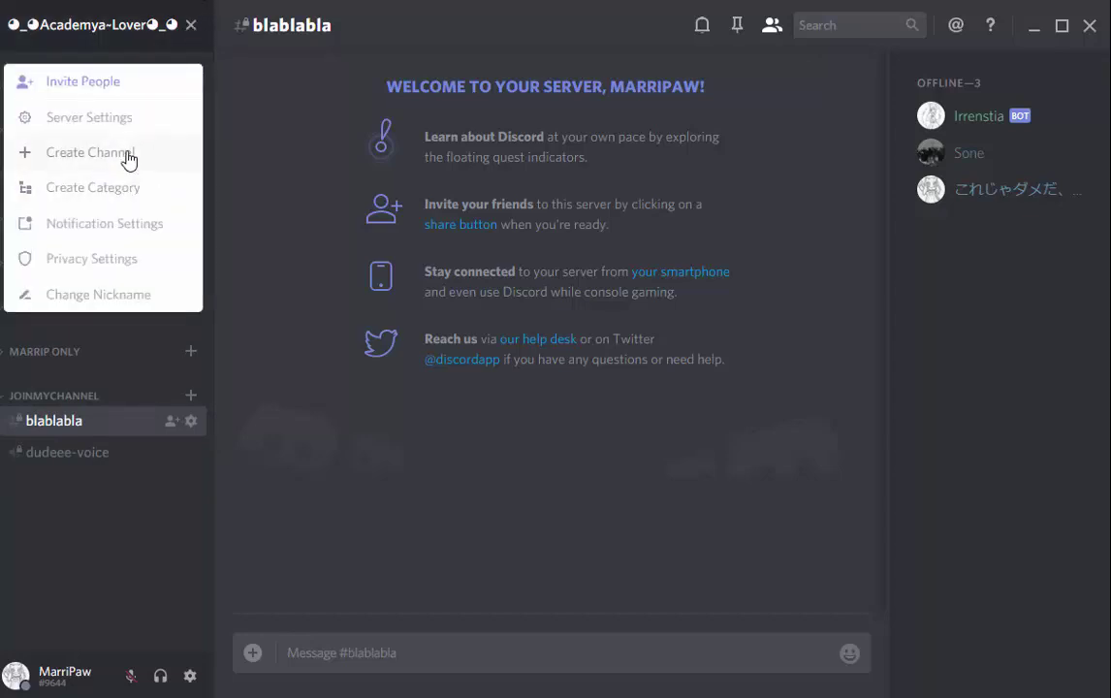
left_click(127, 160)
type("orinfoiwrifiofoie")
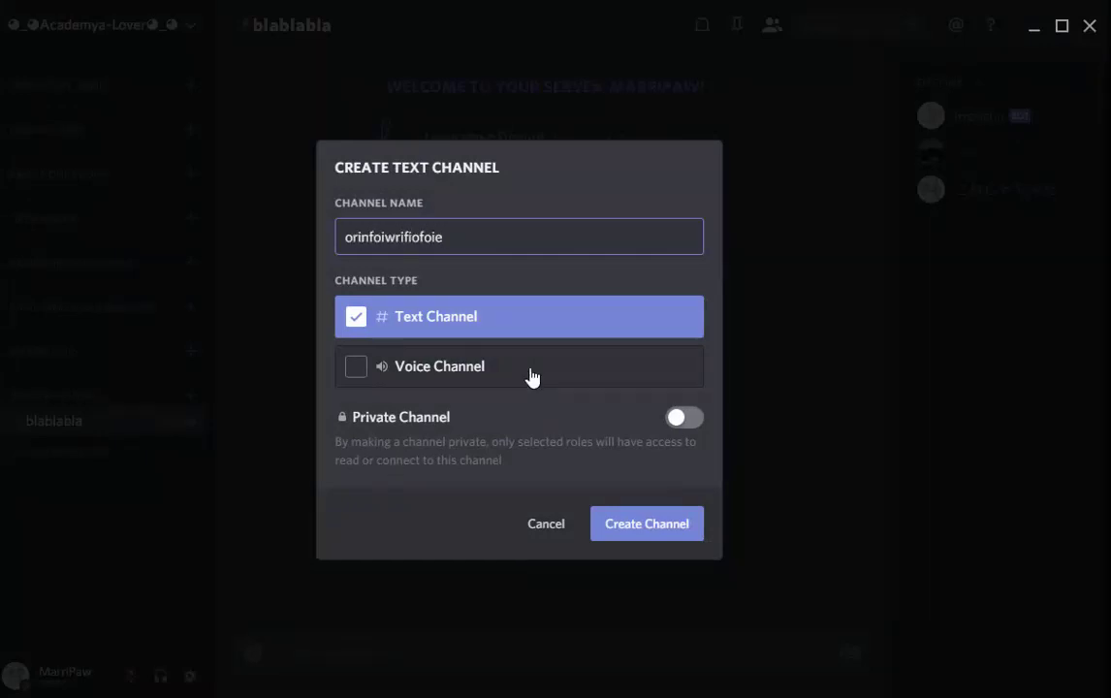
left_click(677, 429)
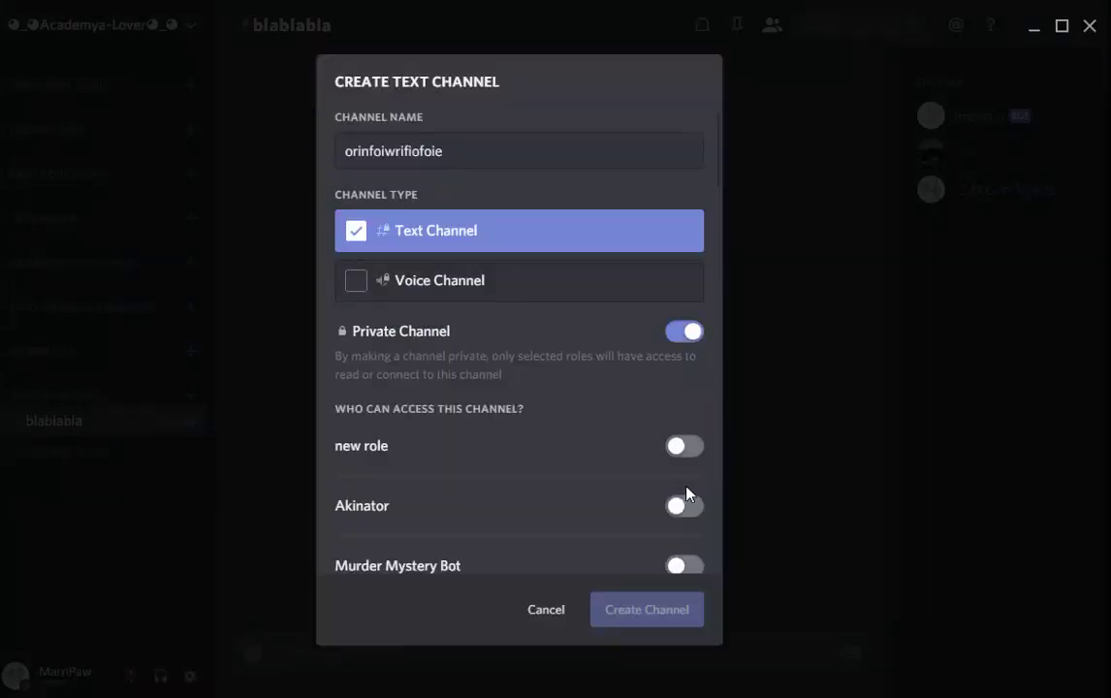
left_click(684, 506)
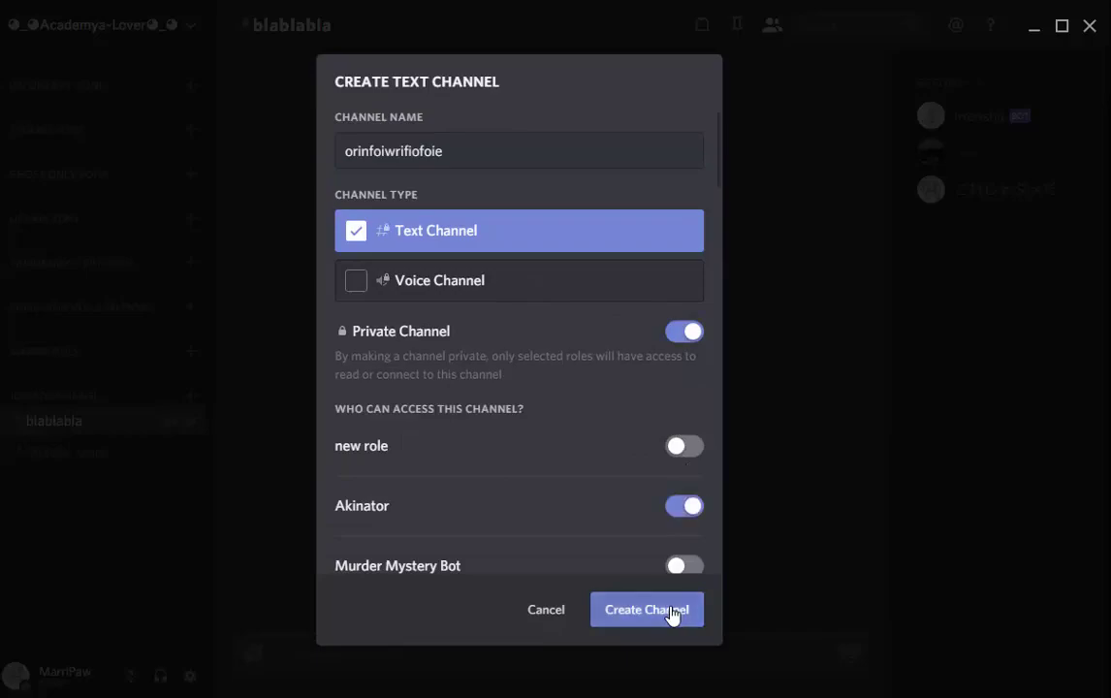
left_click(669, 611)
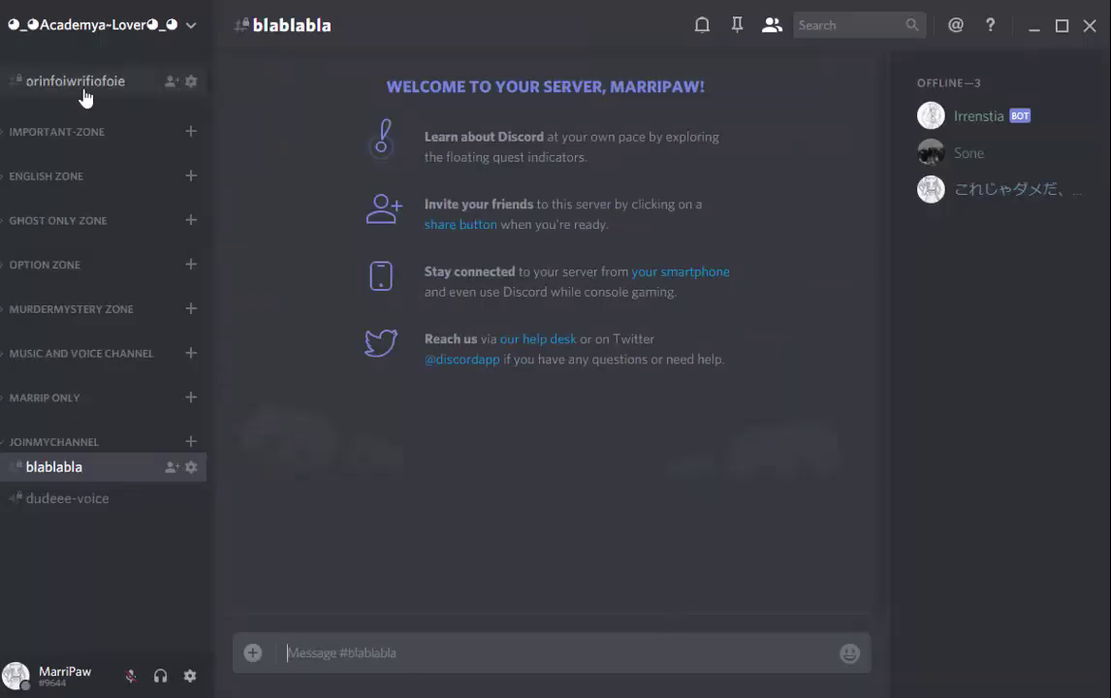
Move the orinfoiwrifiofoie channel into the Joinmychannel category, sync its permissions with the category, and open the channel
left_click_drag(93, 88, 75, 482)
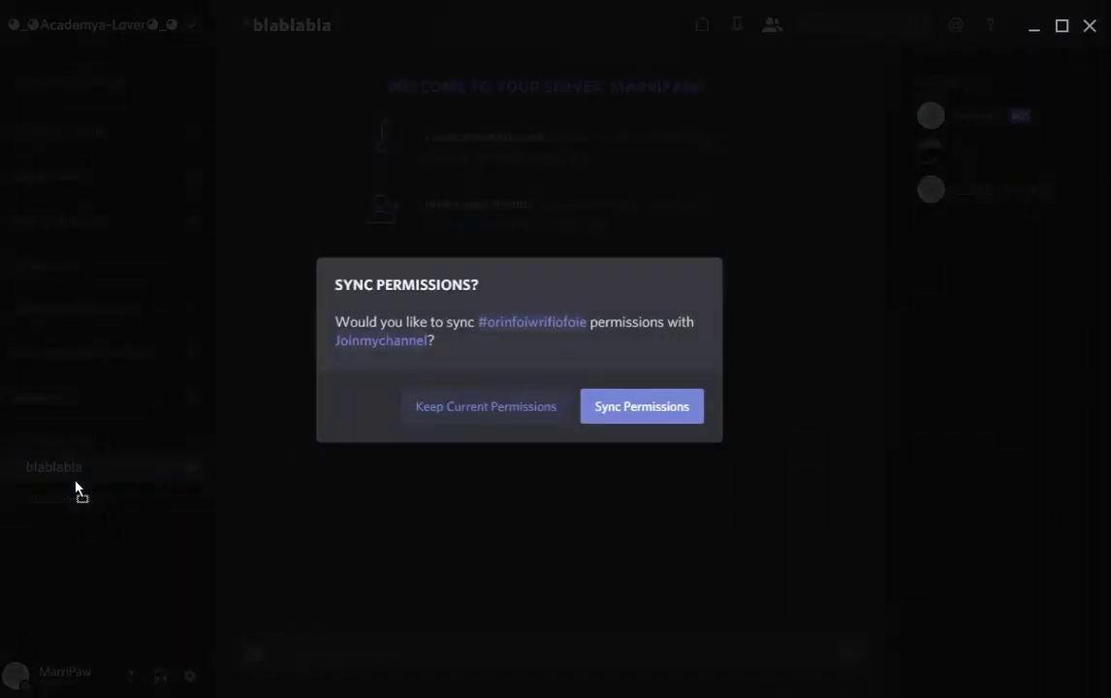
left_click(642, 408)
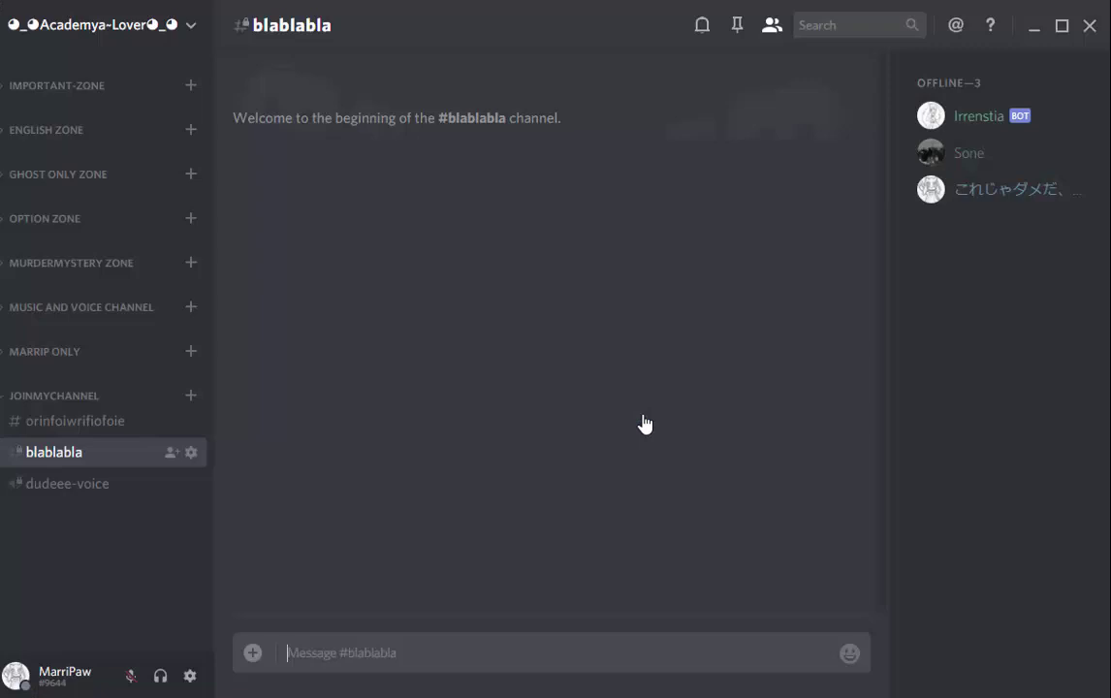
left_click(131, 428)
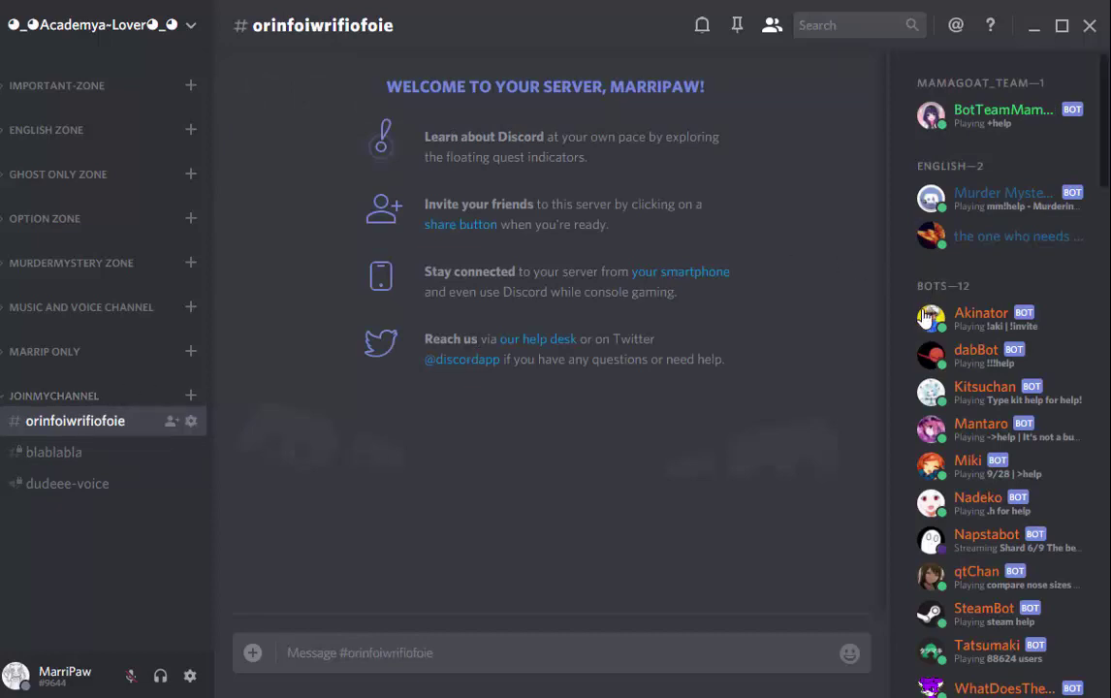
Check the permission settings of the Joinmychannel category and close them
right_click(113, 400)
left_click(152, 487)
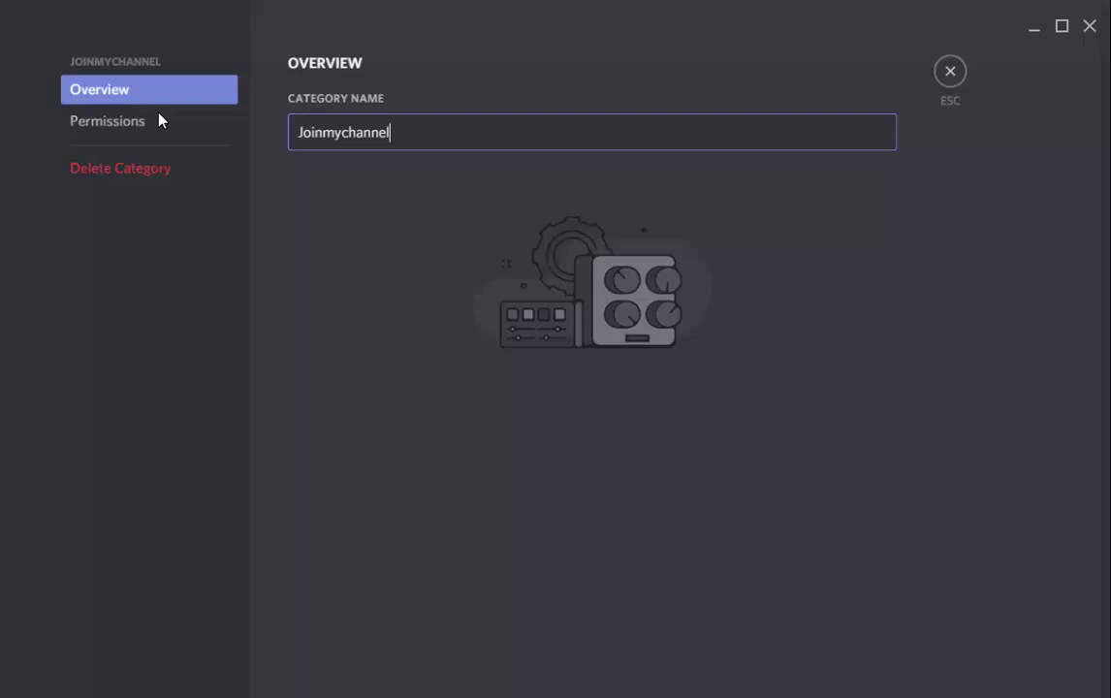
left_click(150, 126)
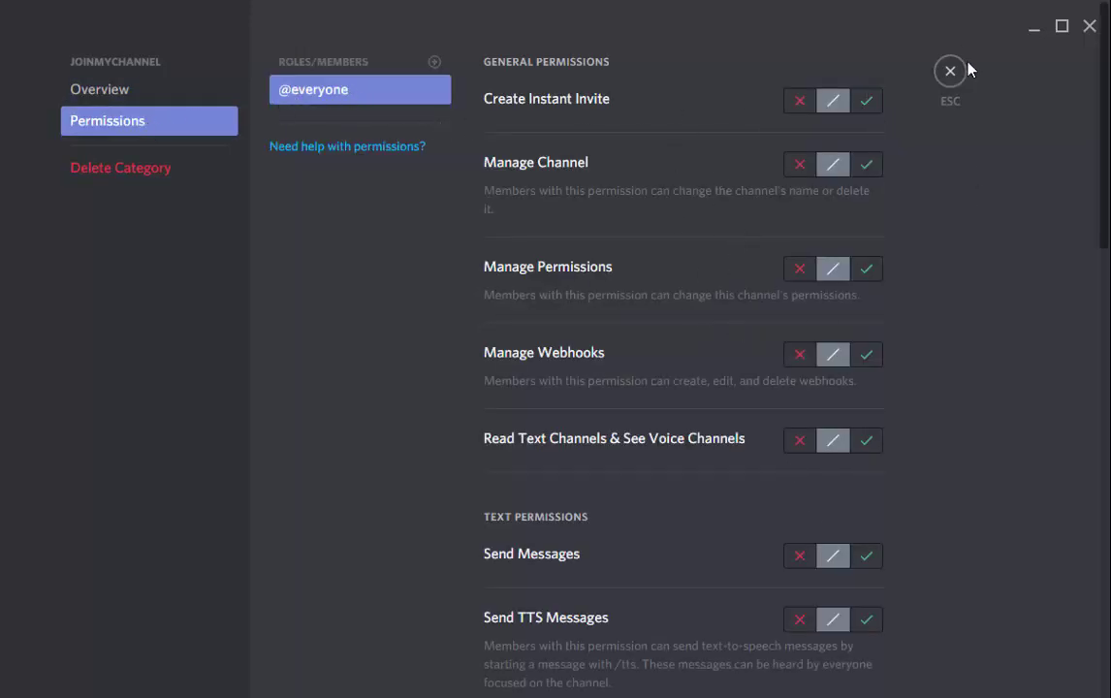
key("Escape")
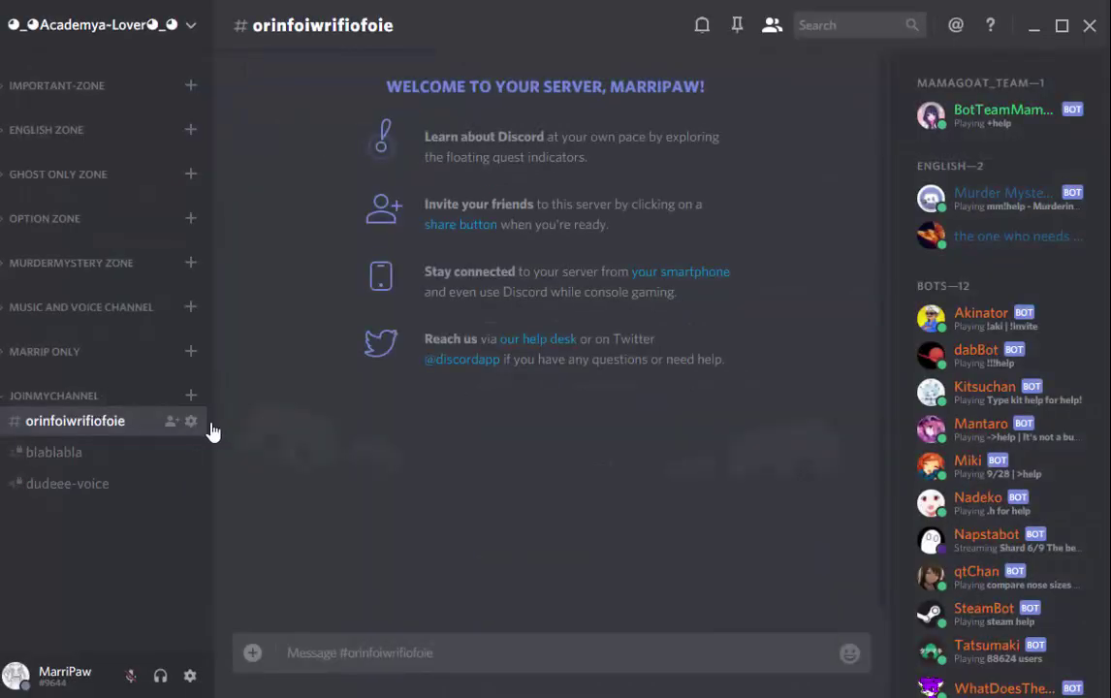
left_click(192, 424)
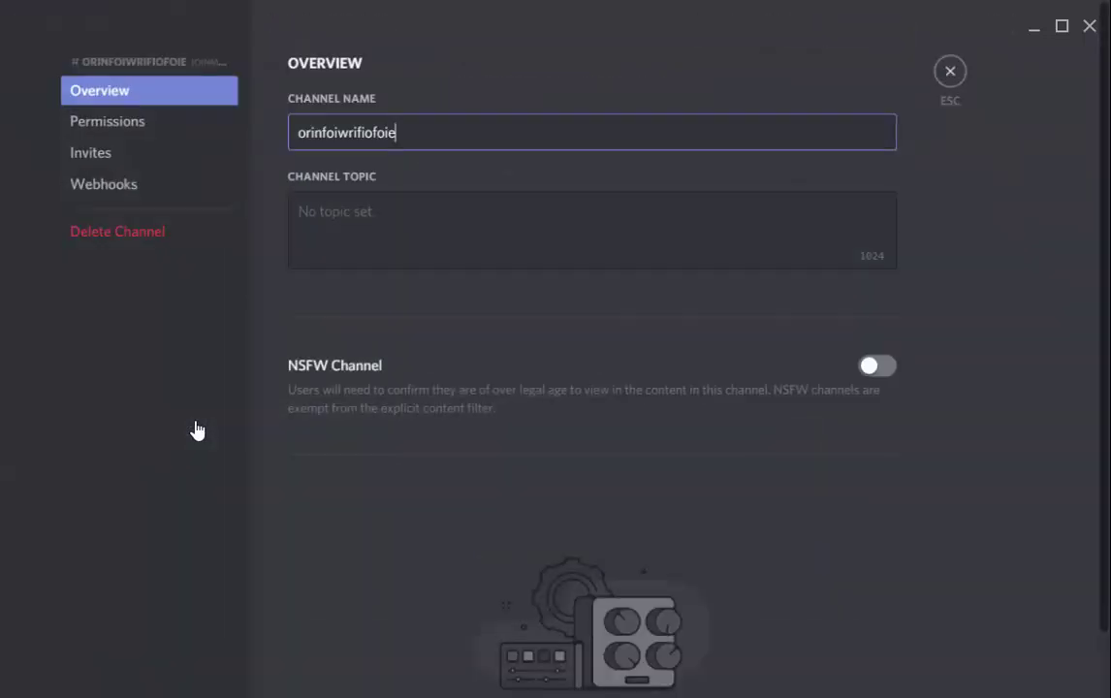
left_click(160, 142)
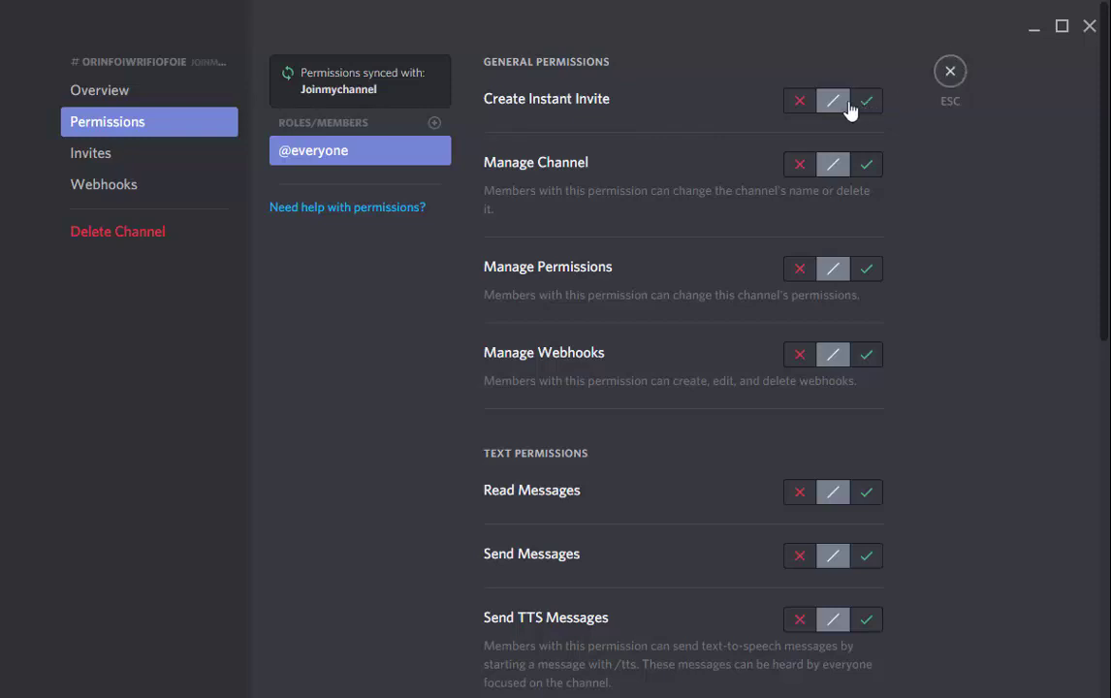
left_click(799, 100)
left_click(866, 164)
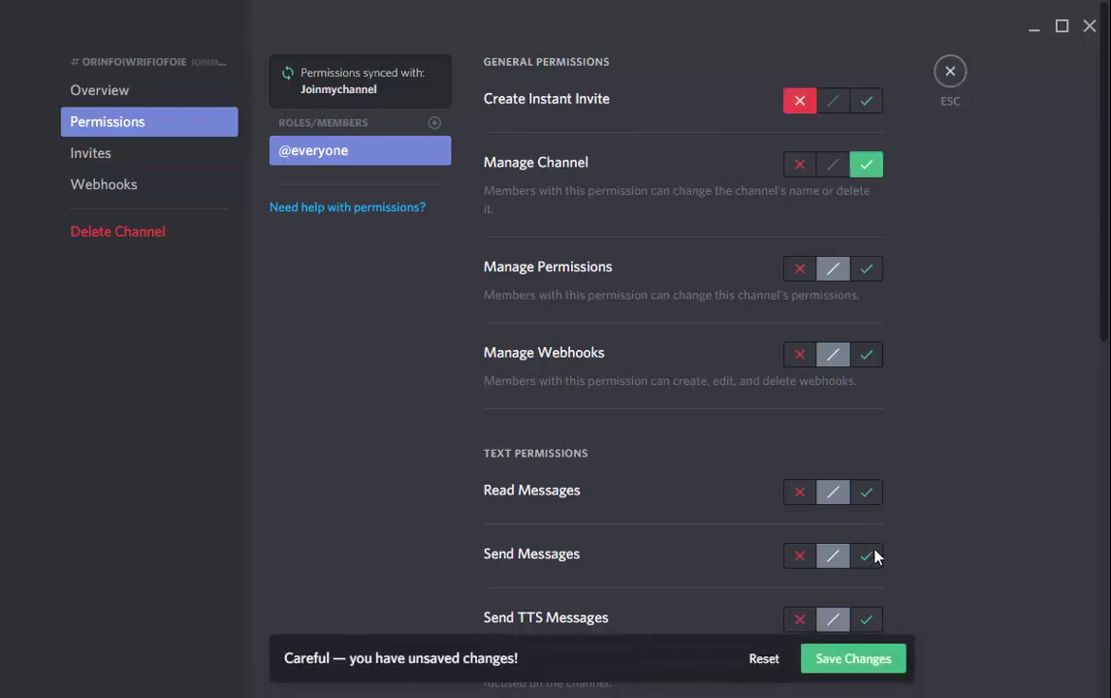
left_click(874, 669)
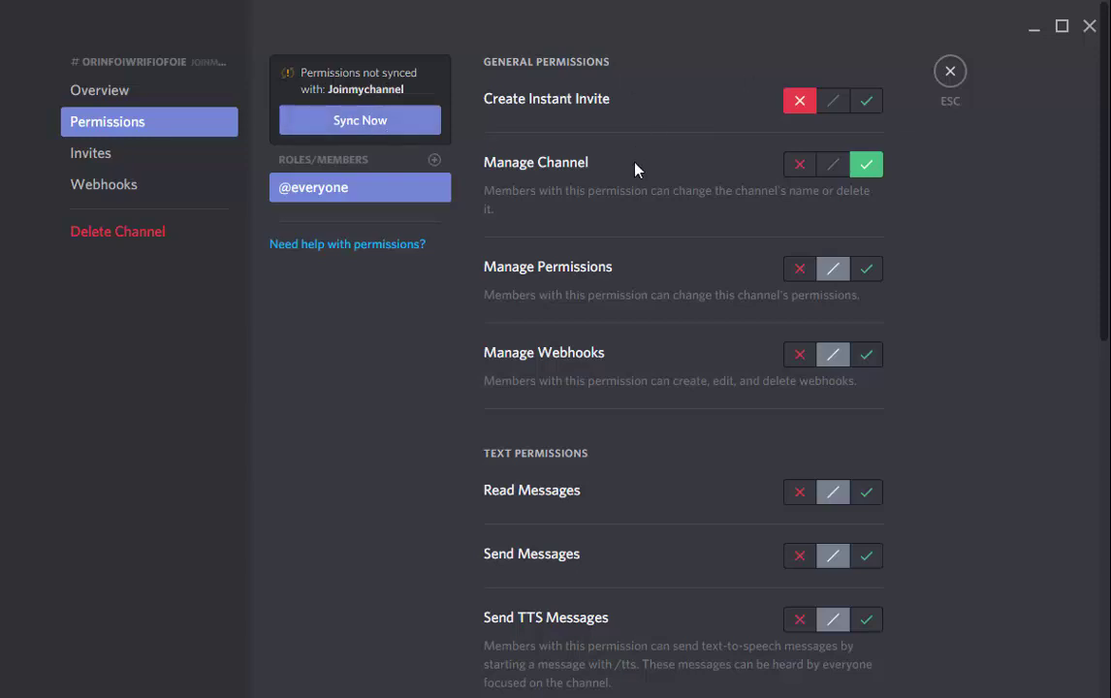
Sync the orinfoiwrifiofoie channel's permissions with Joinmychannel again, close its settings, and clear the stray character from the message box
left_click(398, 127)
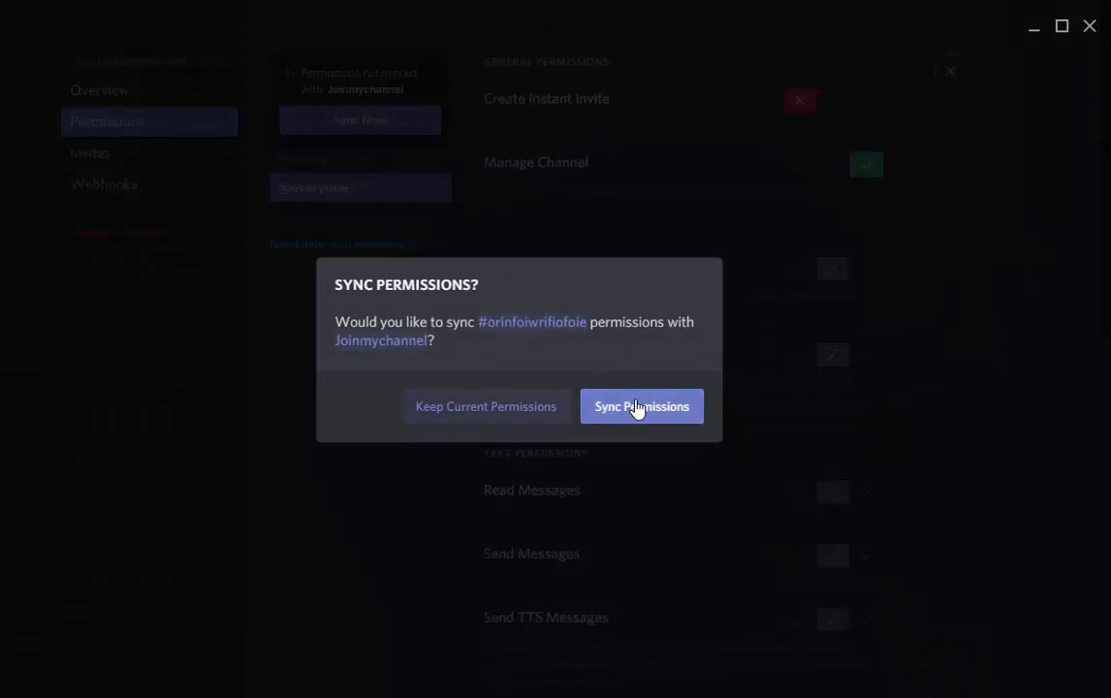
left_click(637, 407)
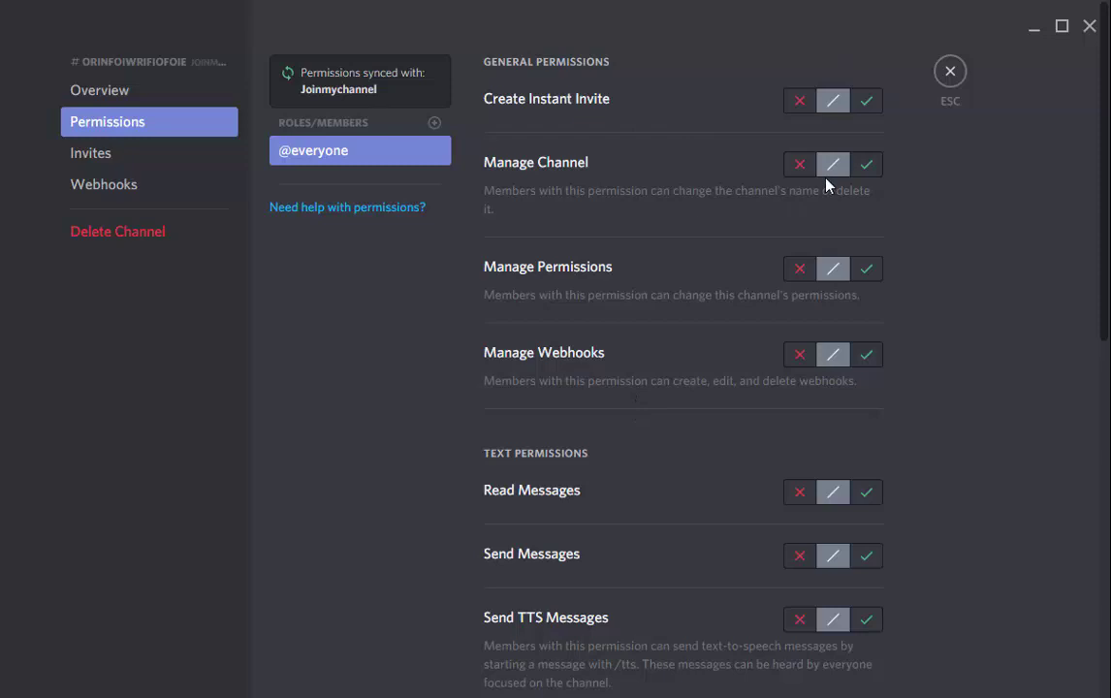
key("Escape")
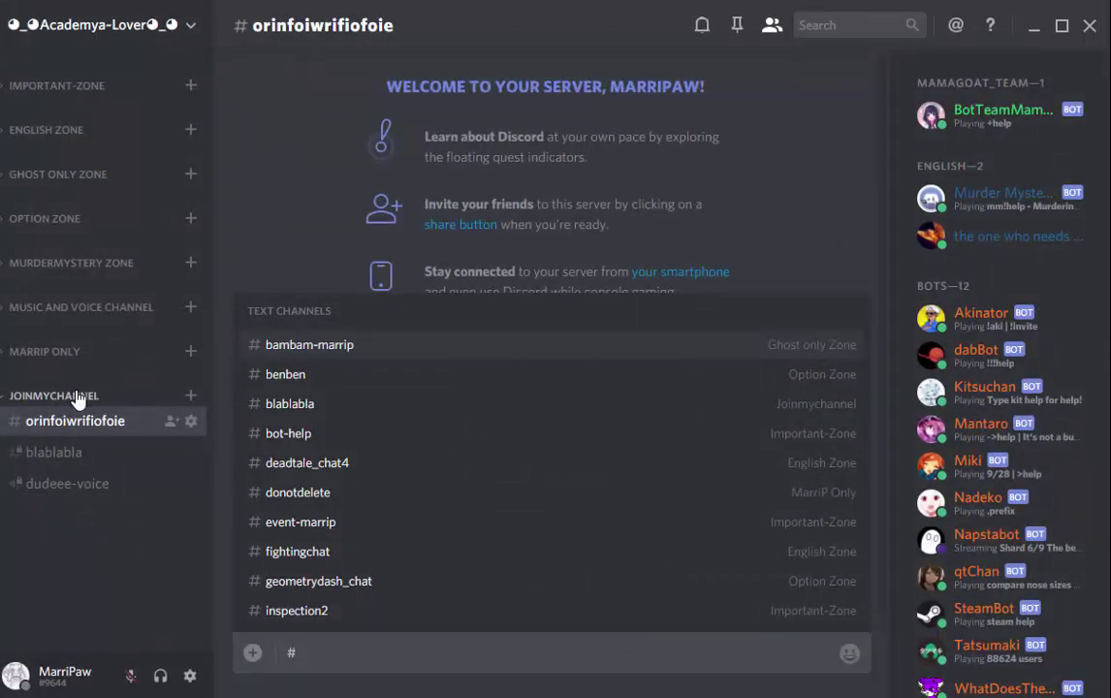
key("BackSpace")
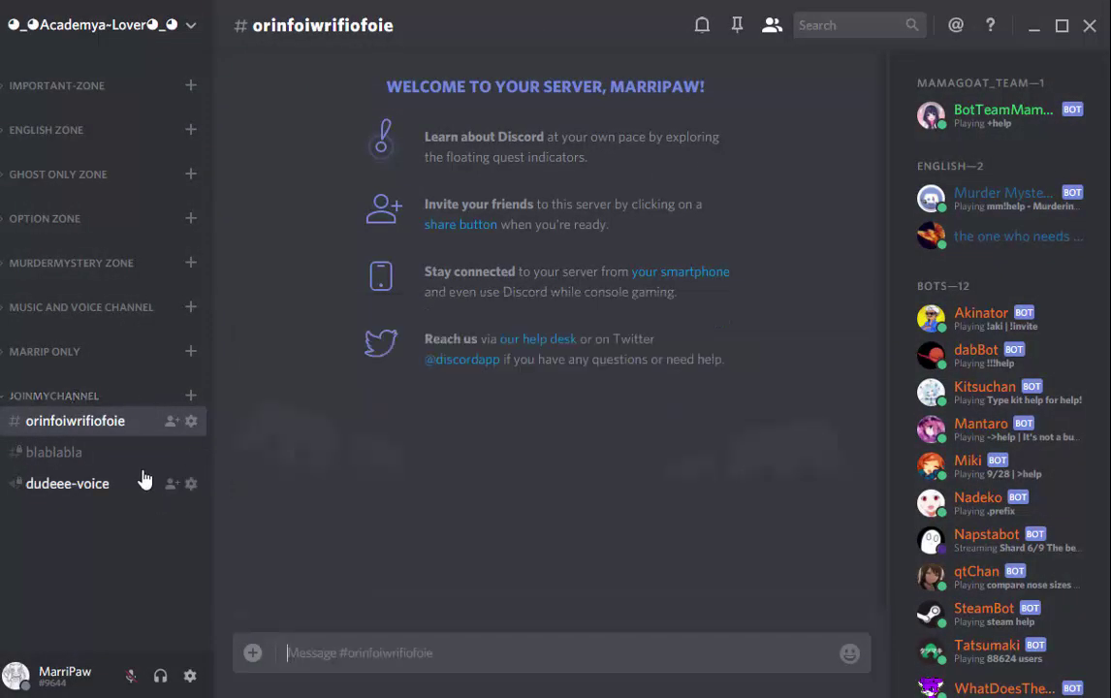
right_click(94, 397)
left_click(144, 494)
left_click(137, 123)
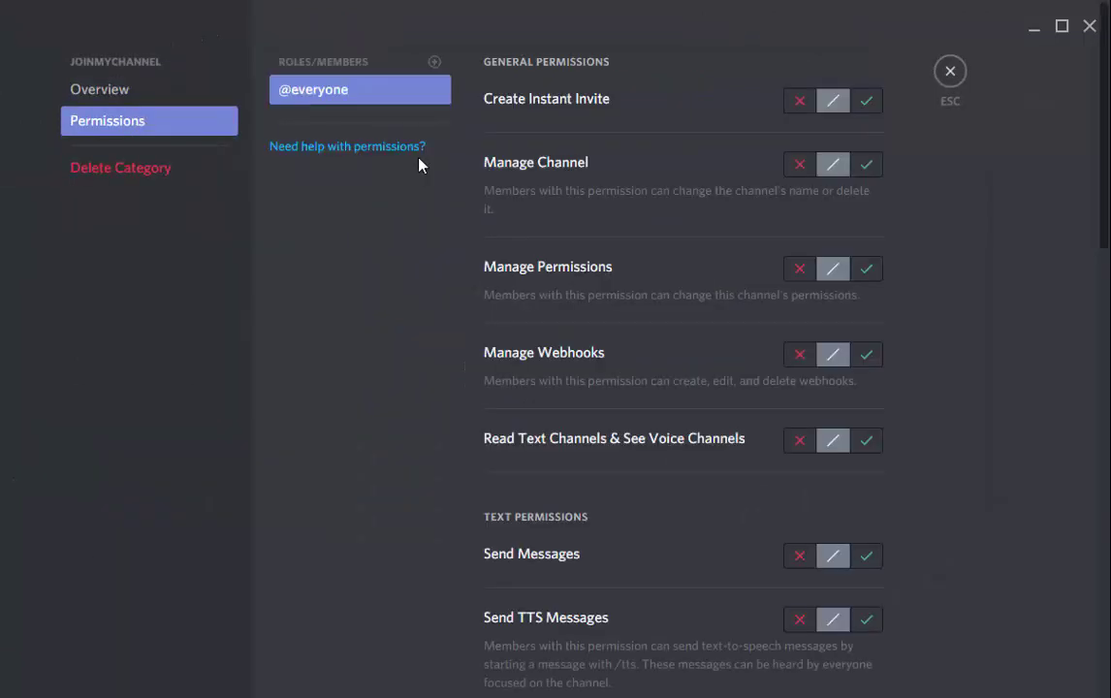
left_click(867, 102)
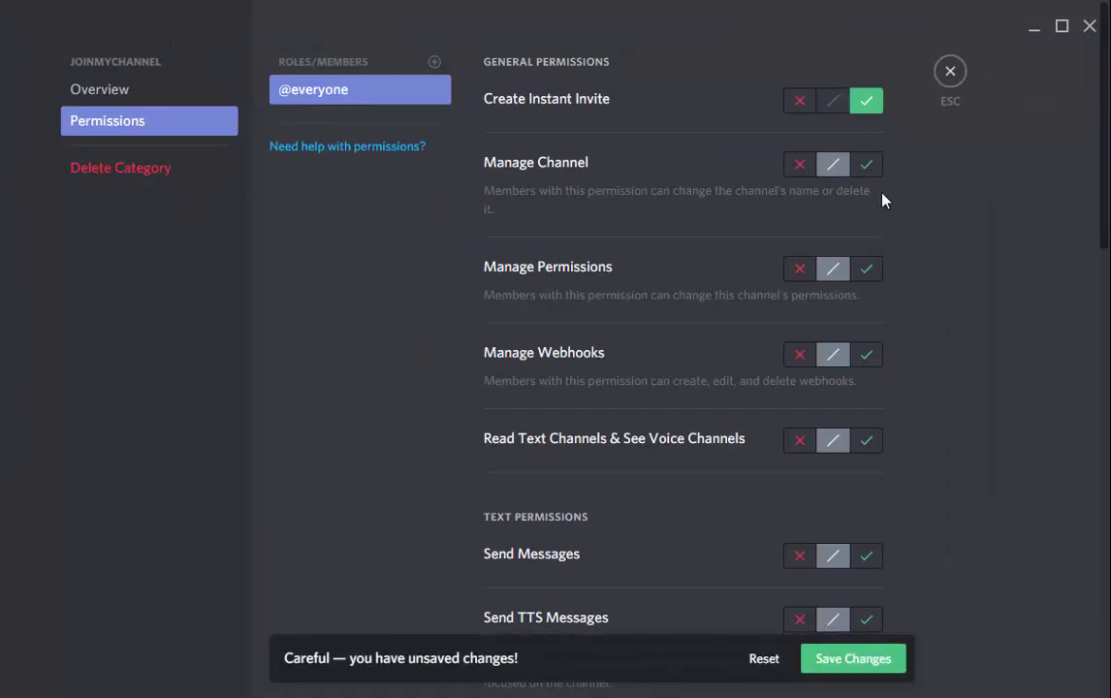
left_click(826, 103)
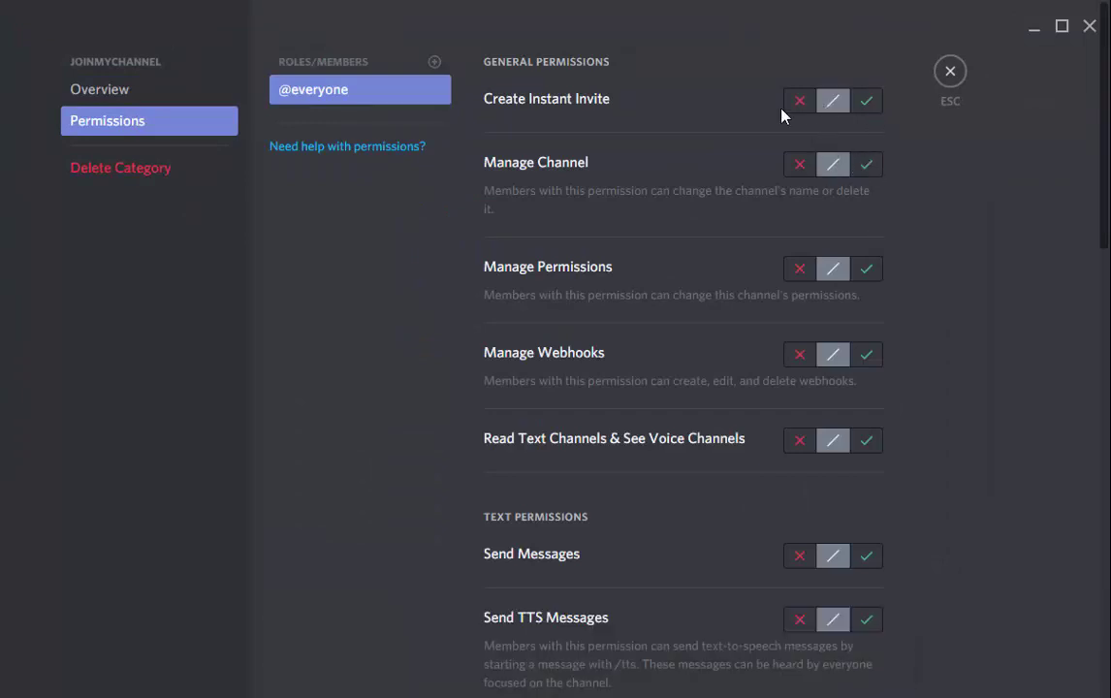
left_click(800, 101)
left_click(866, 270)
left_click(846, 659)
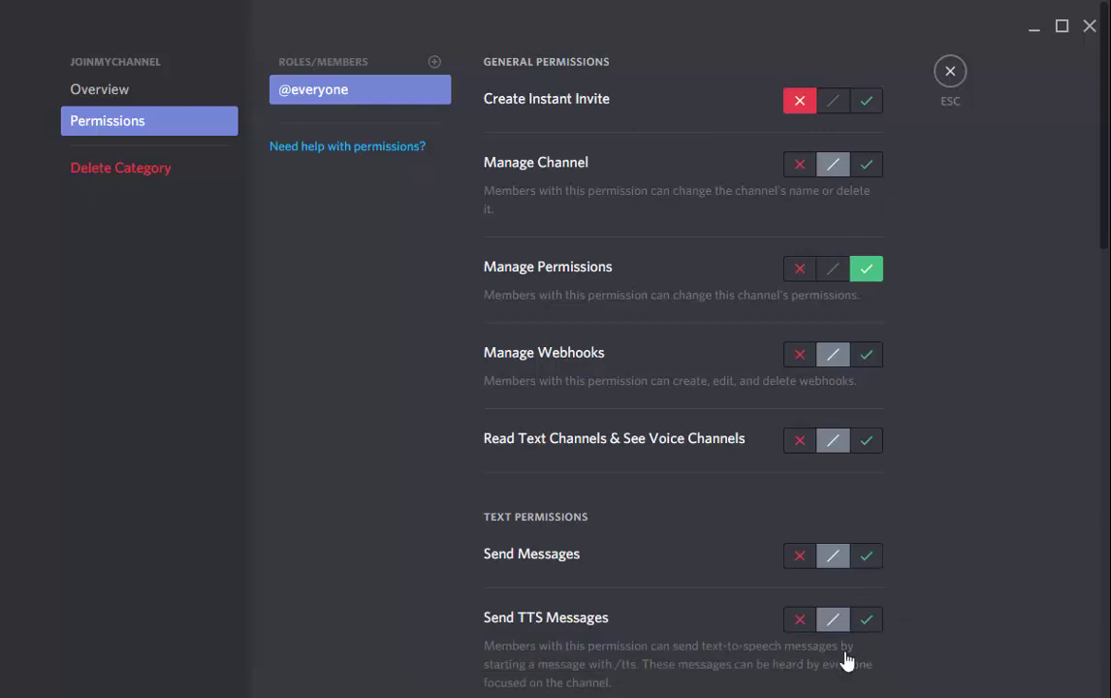
key("Escape")
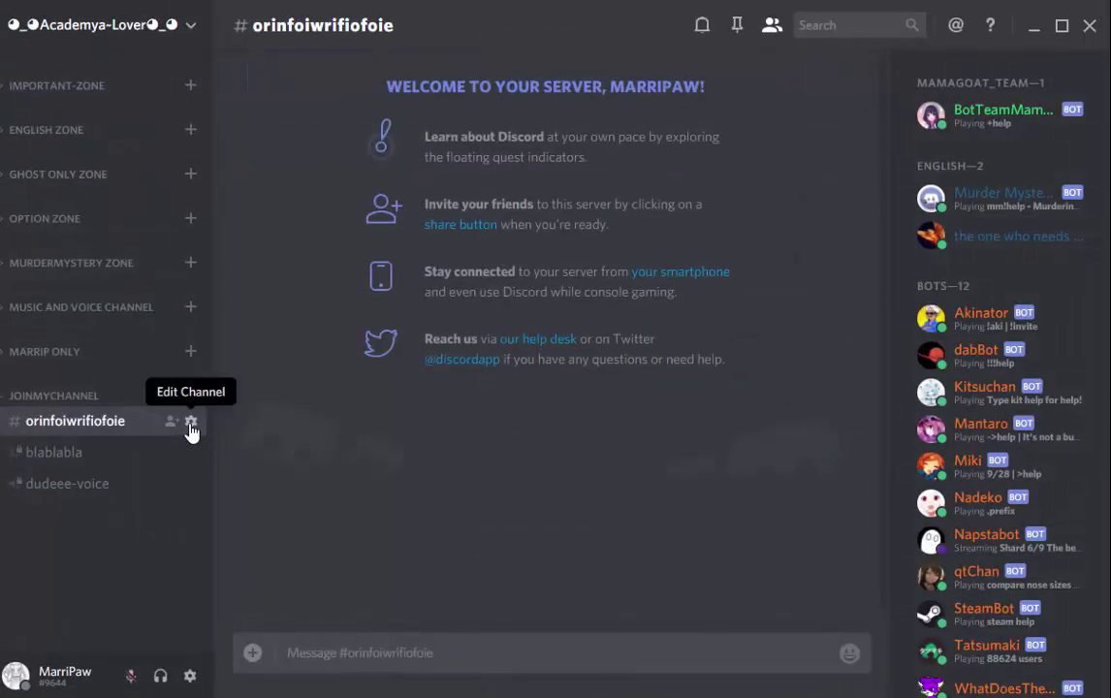
Sync the orinfoiwrifiofoie channel's permissions with the updated Joinmychannel category and close the channel settings
left_click(190, 423)
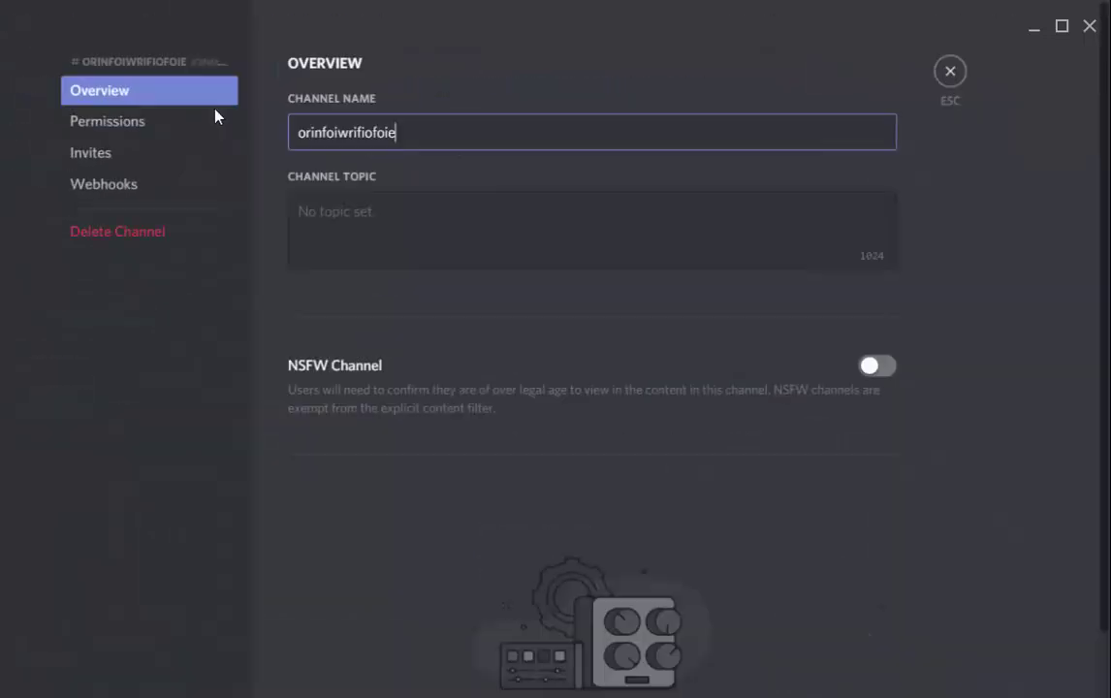
left_click(141, 138)
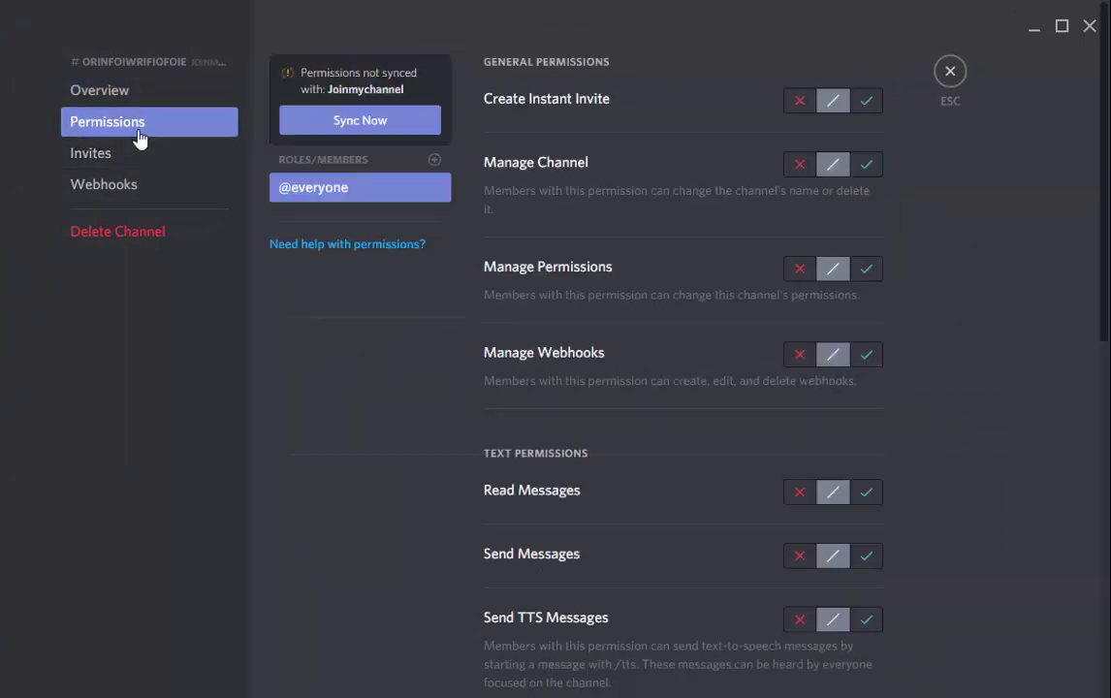
left_click(374, 121)
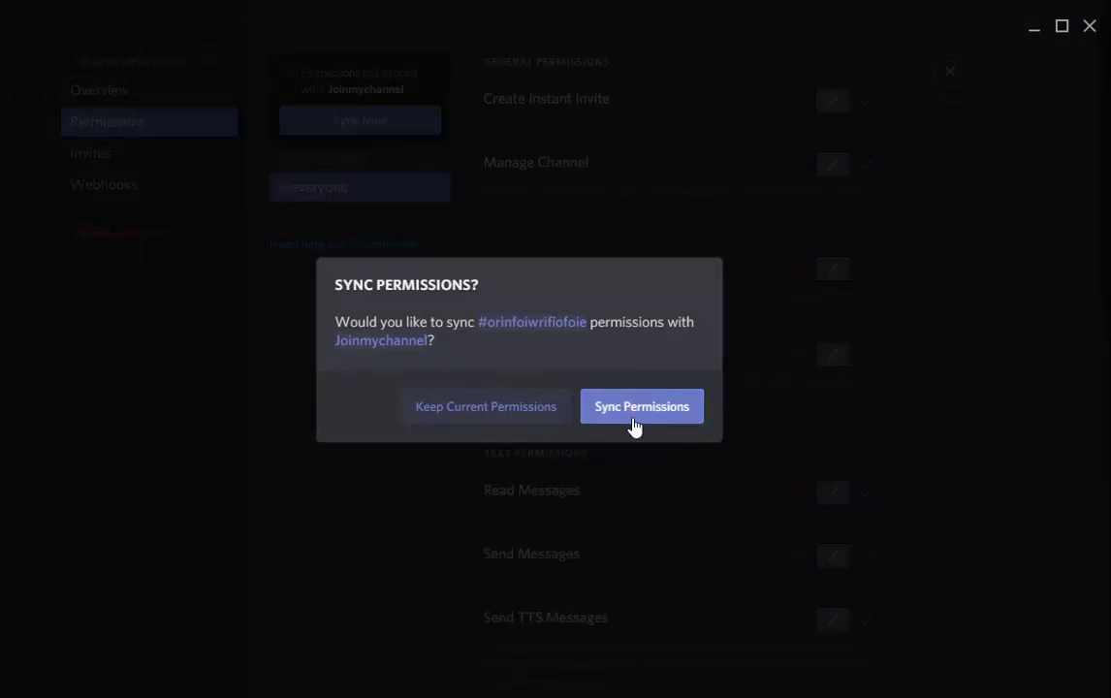
left_click(632, 420)
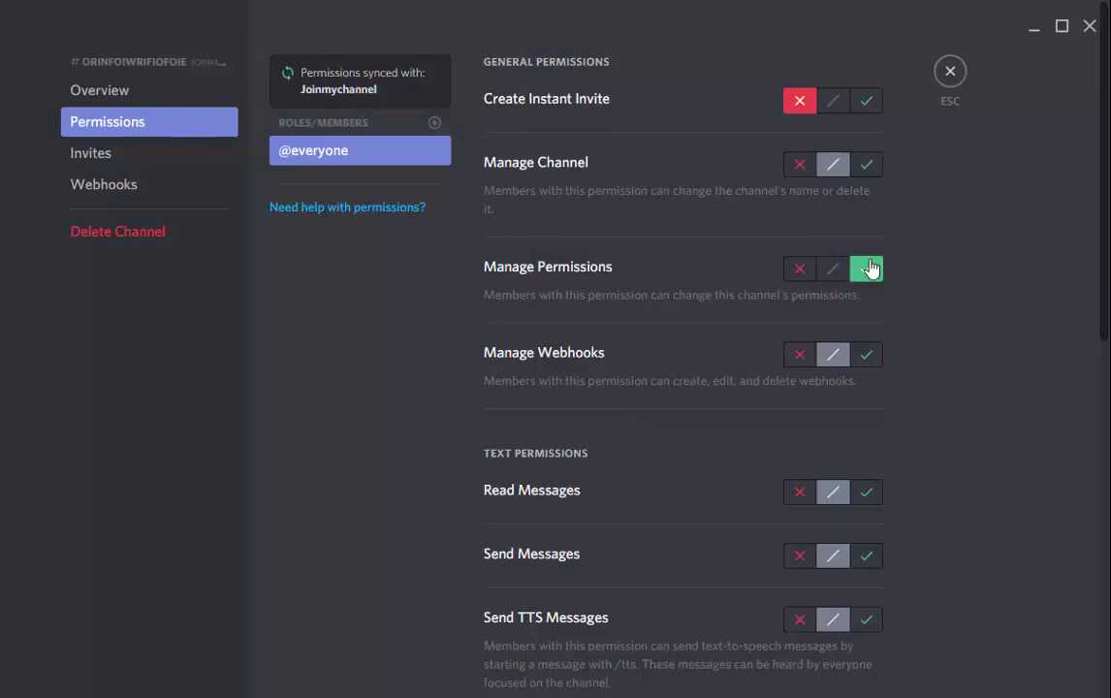
left_click(953, 85)
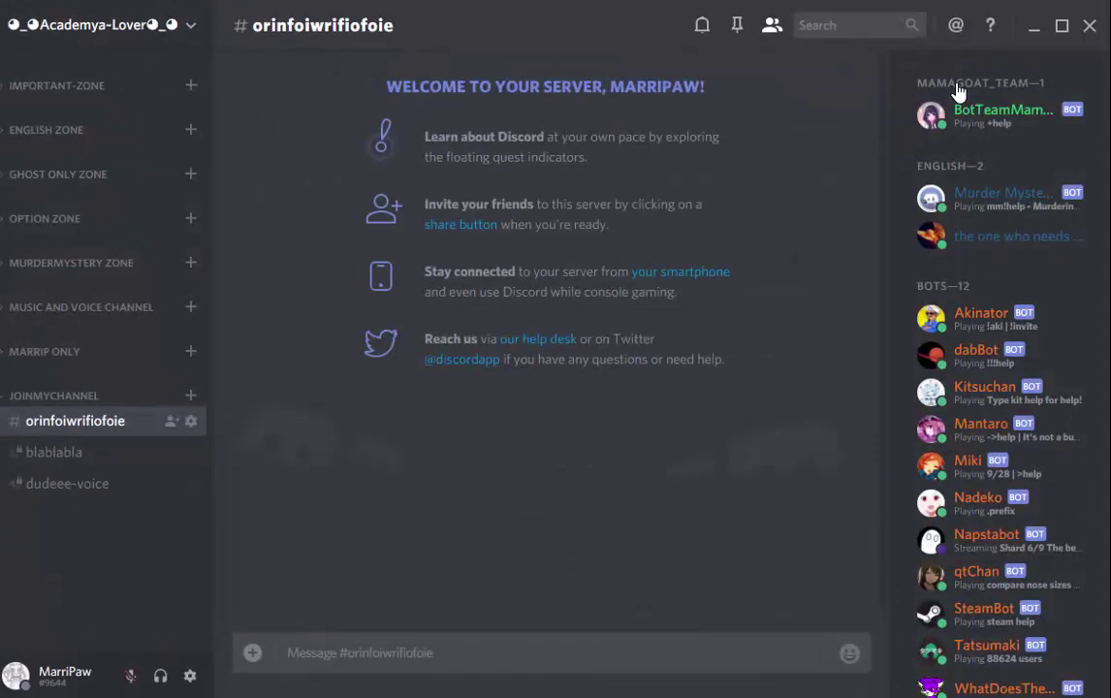